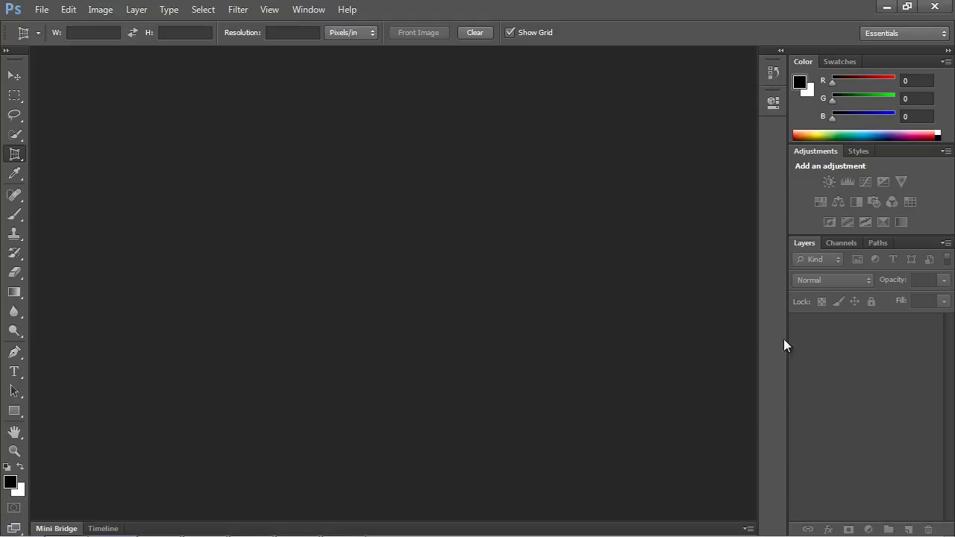
# Step: Reset the workspace to the default Essentials layout
pyautogui.click(308, 9)
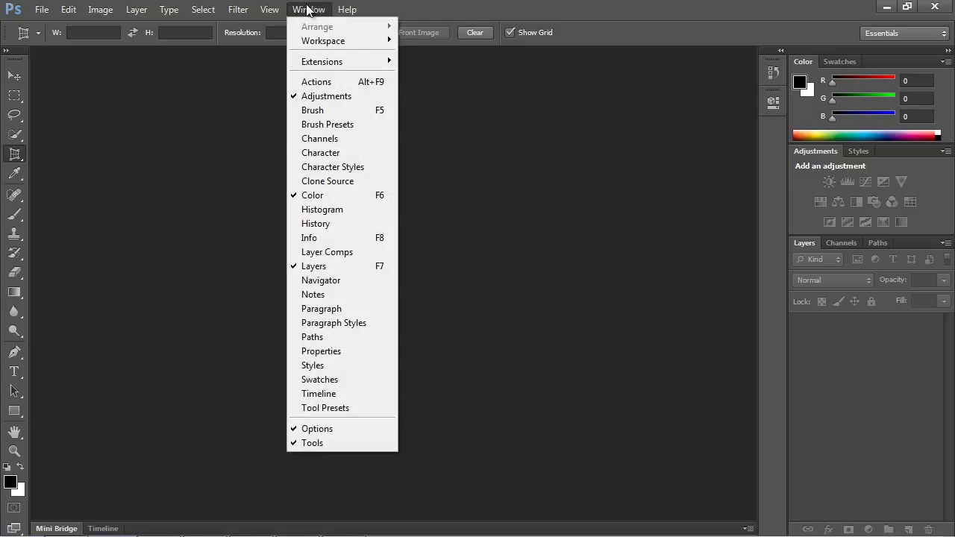
pyautogui.moveTo(319, 41)
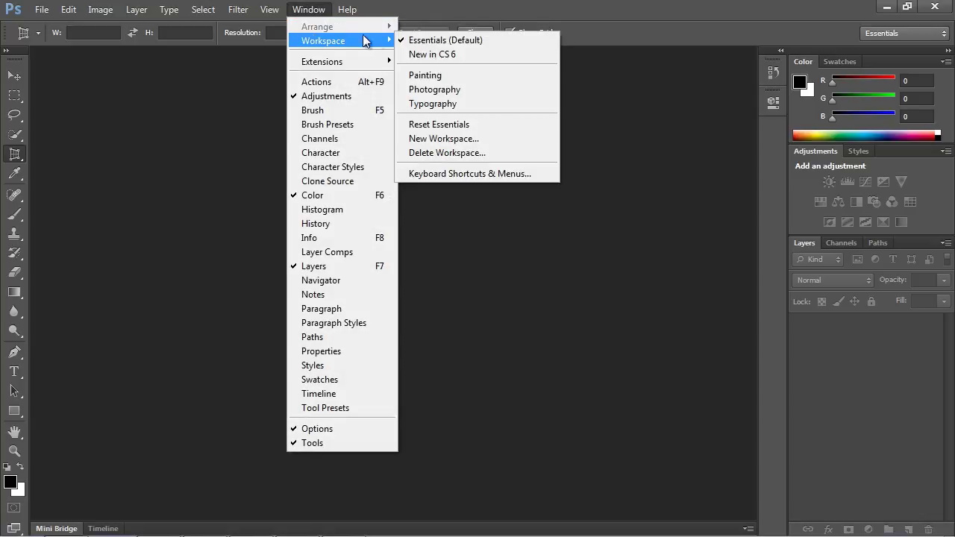
pyautogui.click(456, 39)
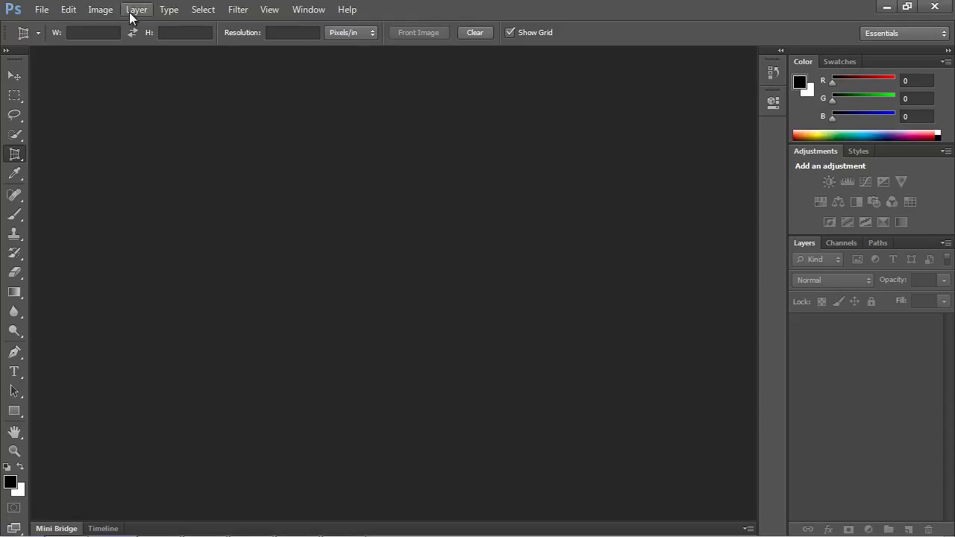
# Step: Open 1280px-Farm_barn_scenic_landscape.jpg from the Desktop
pyautogui.click(41, 10)
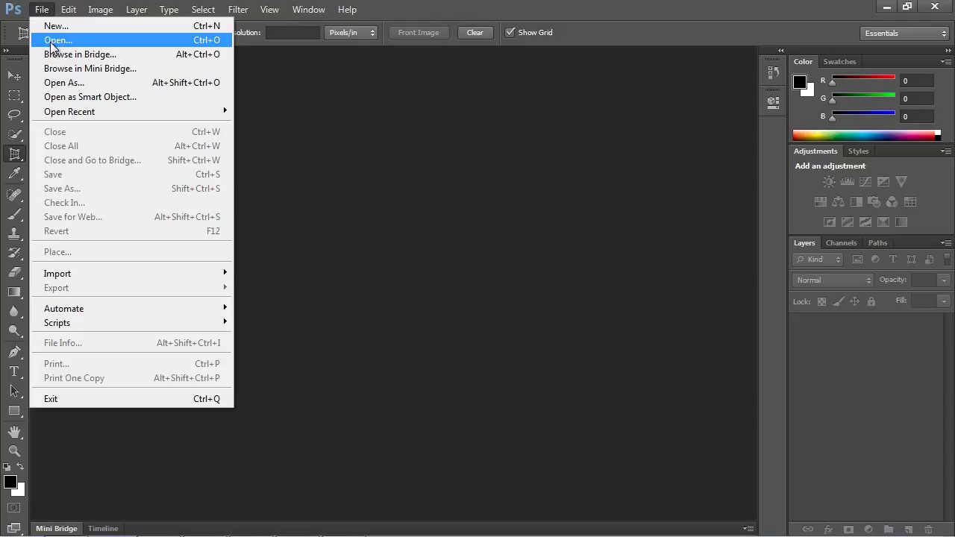
pyautogui.click(59, 40)
pyautogui.click(425, 249)
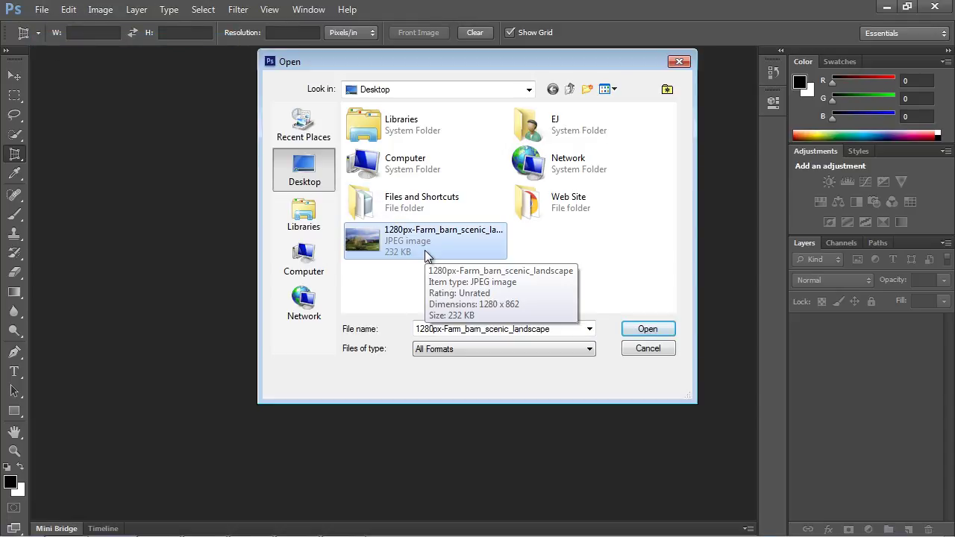
pyautogui.click(645, 333)
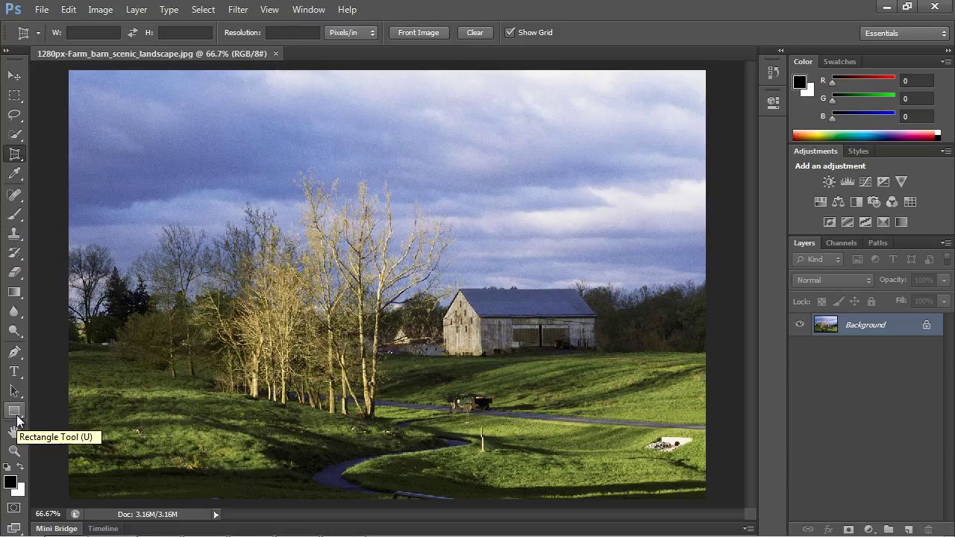
pyautogui.click(14, 76)
pyautogui.click(14, 94)
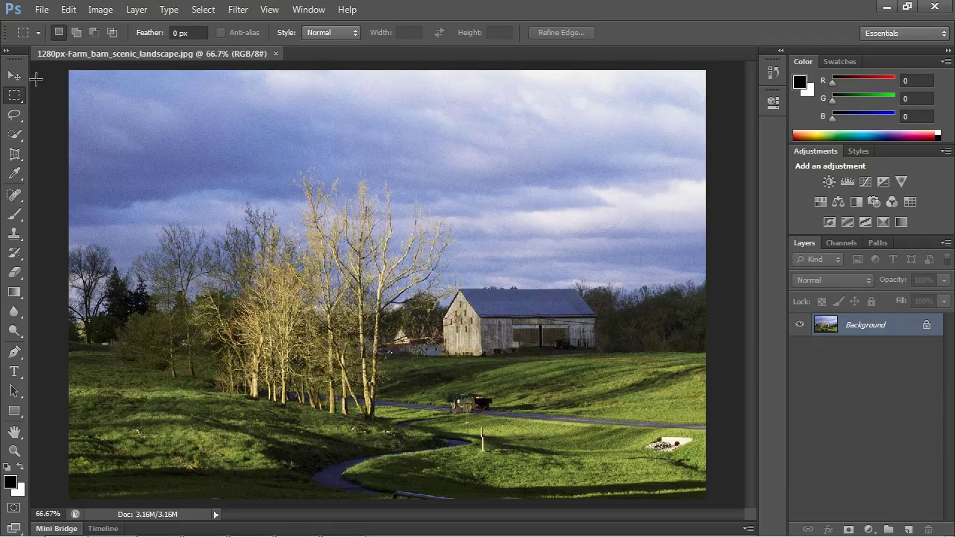
pyautogui.click(14, 114)
pyautogui.click(14, 133)
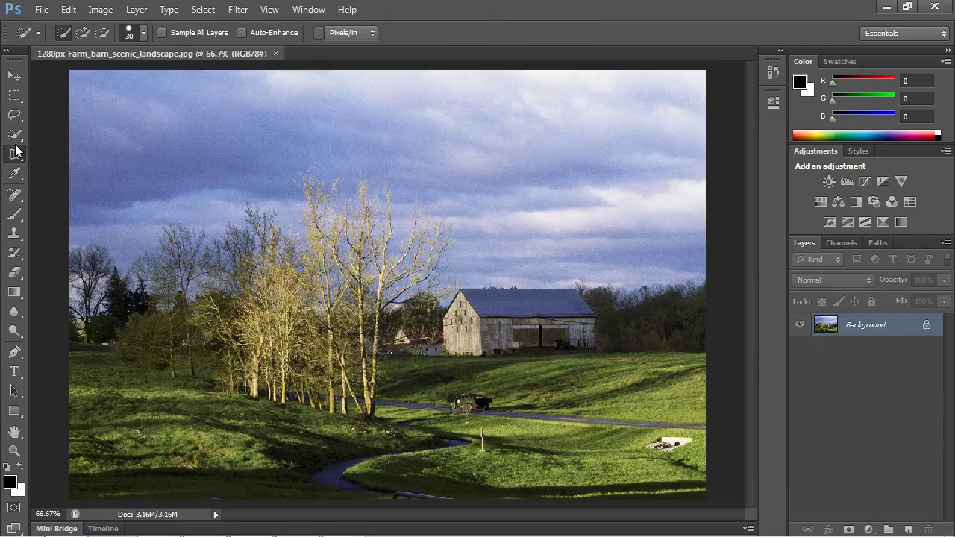
pyautogui.click(14, 152)
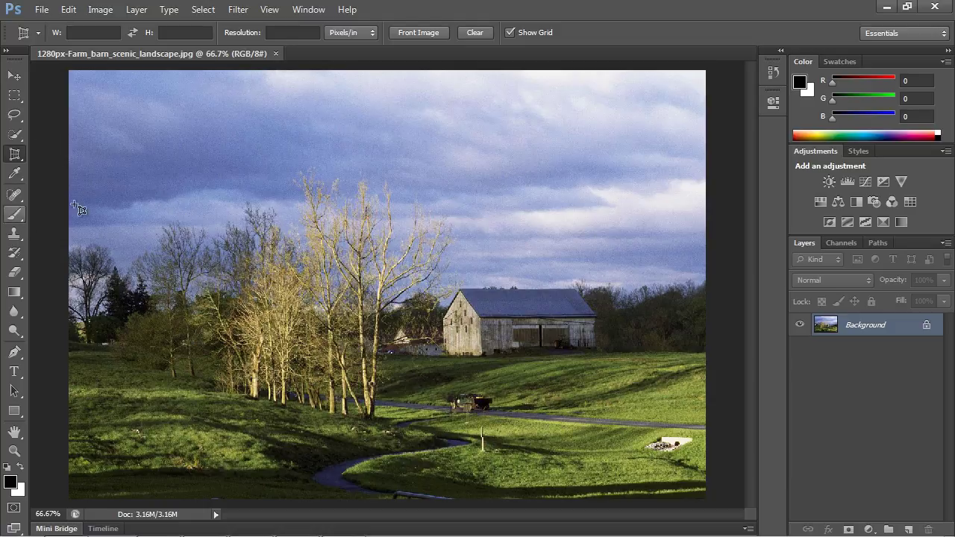
pyautogui.rightClick(160, 183)
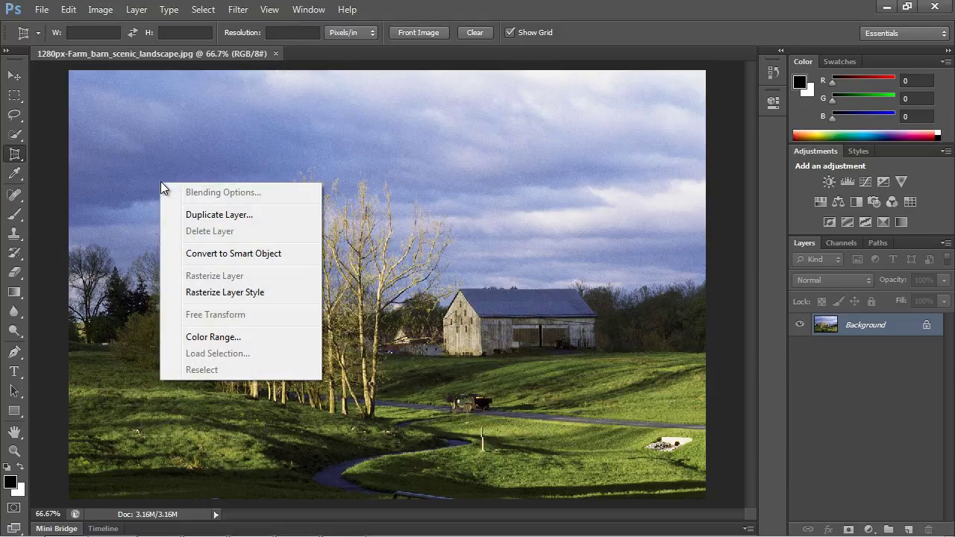
pyautogui.click(14, 452)
pyautogui.click(14, 452)
pyautogui.rightClick(292, 247)
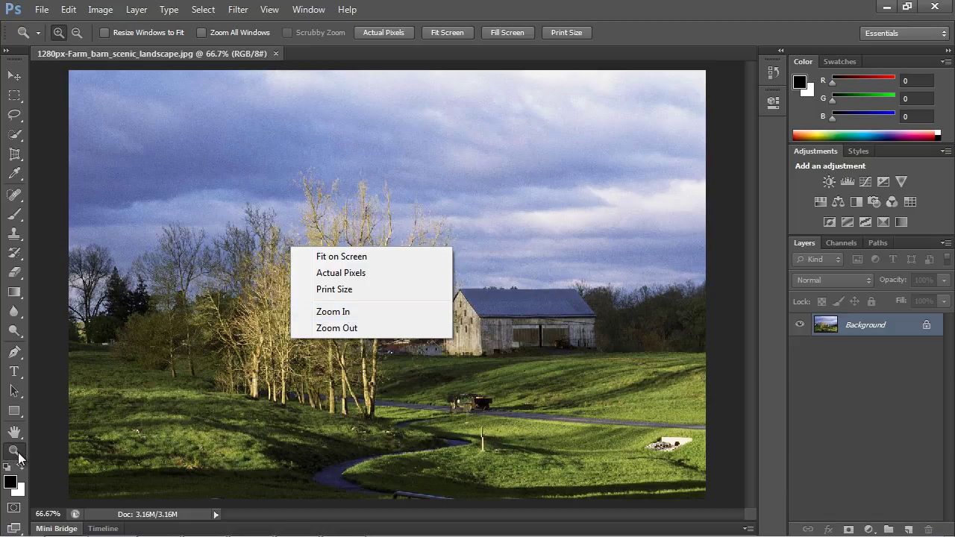
pyautogui.click(349, 310)
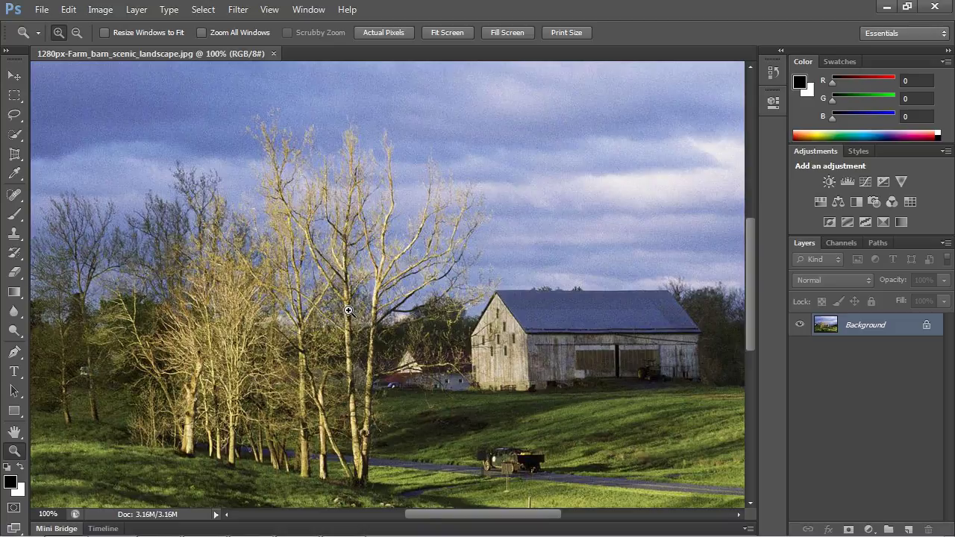
pyautogui.rightClick(349, 310)
pyautogui.click(379, 391)
pyautogui.rightClick(379, 389)
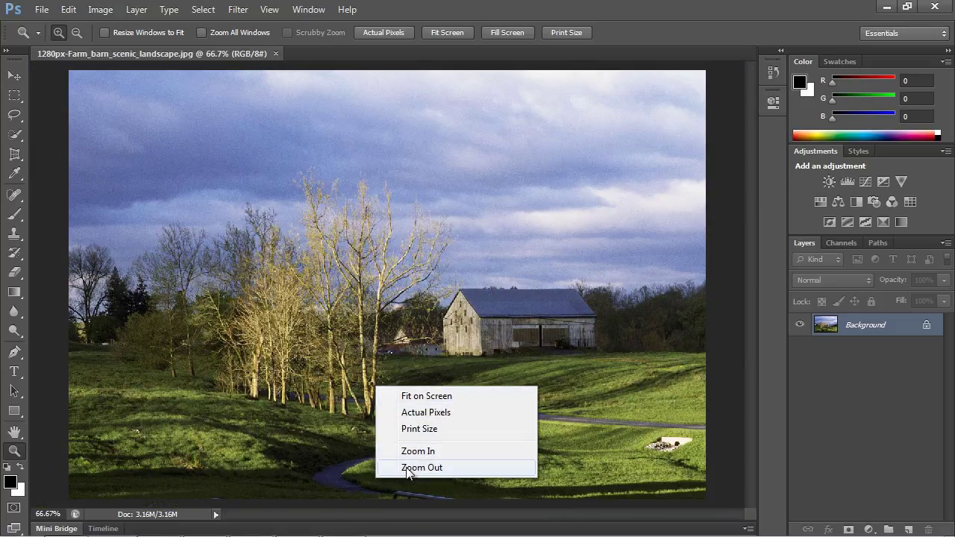
pyautogui.click(407, 468)
pyautogui.rightClick(350, 326)
pyautogui.click(363, 391)
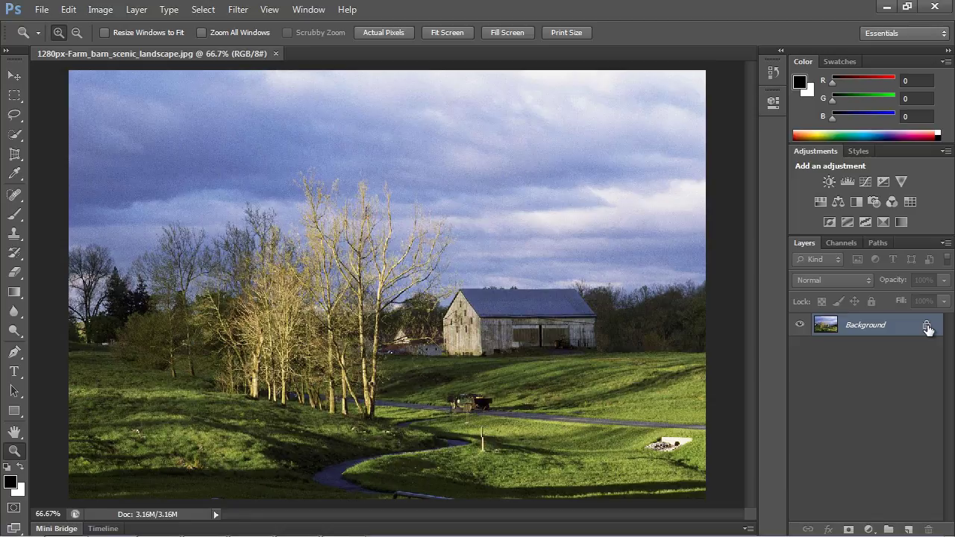
# Step: Duplicate the Background layer, keeping the default name 'Background copy'
pyautogui.rightClick(877, 330)
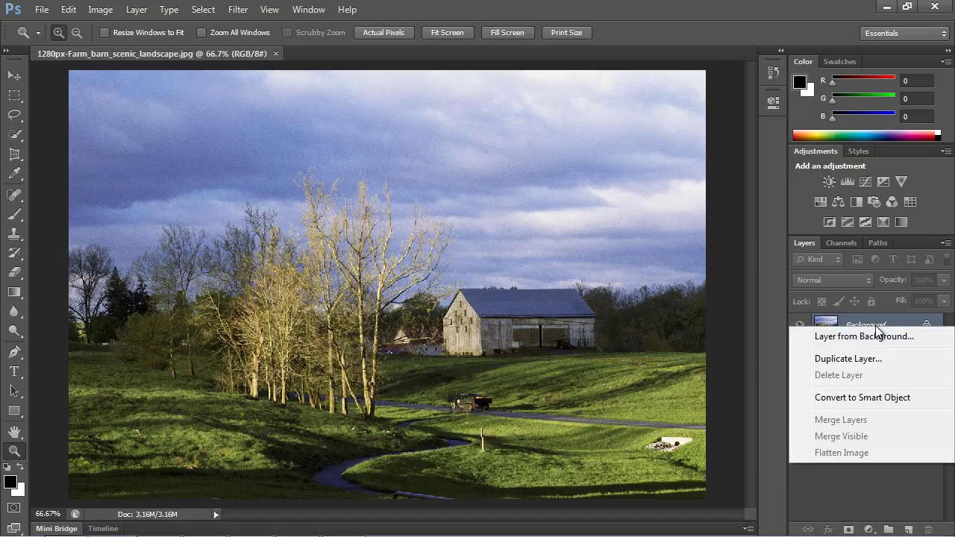
pyautogui.click(848, 359)
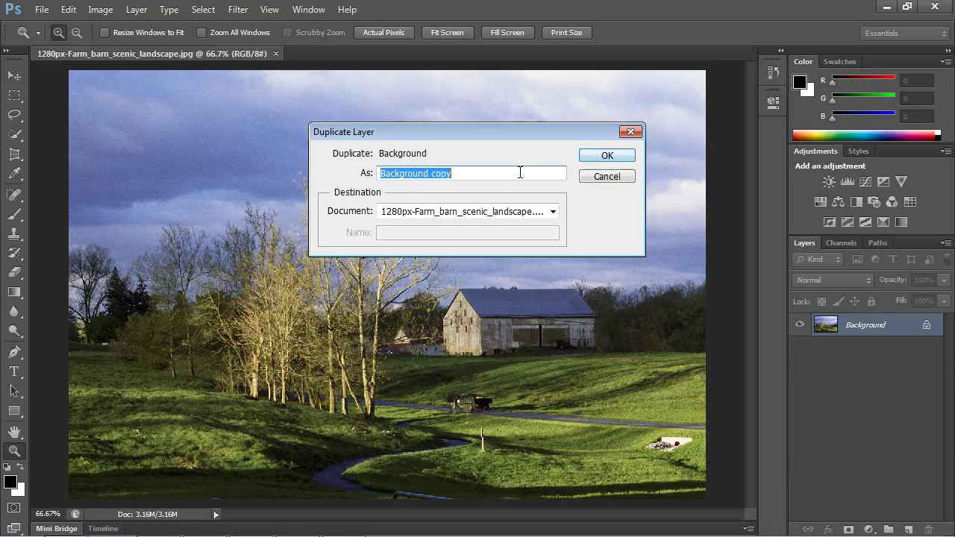
pyautogui.click(608, 156)
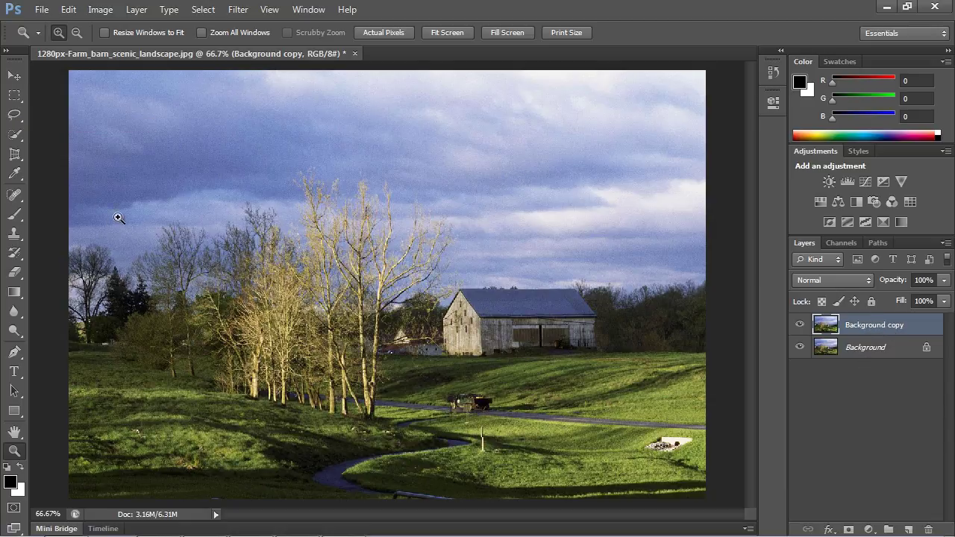
pyautogui.click(12, 78)
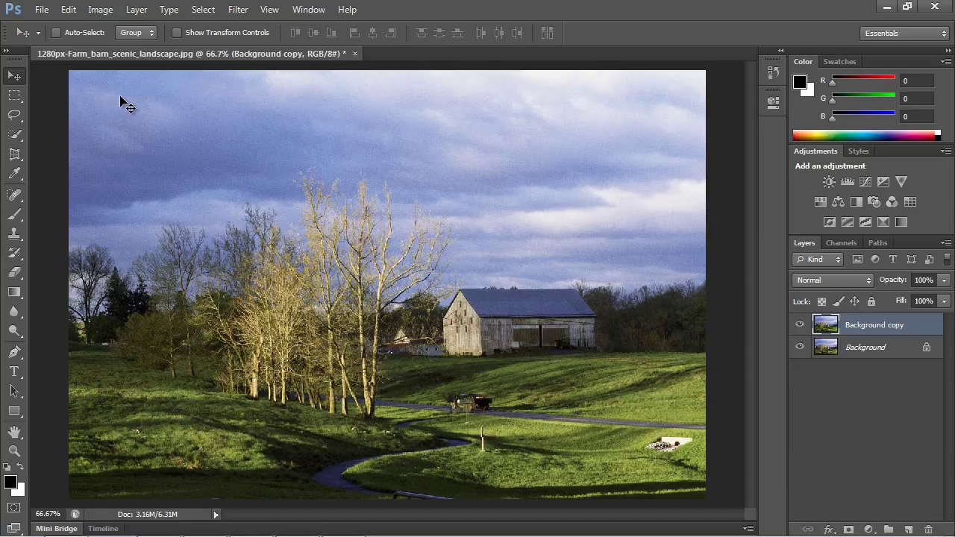
pyautogui.moveTo(122, 100); pyautogui.dragTo(256, 177)
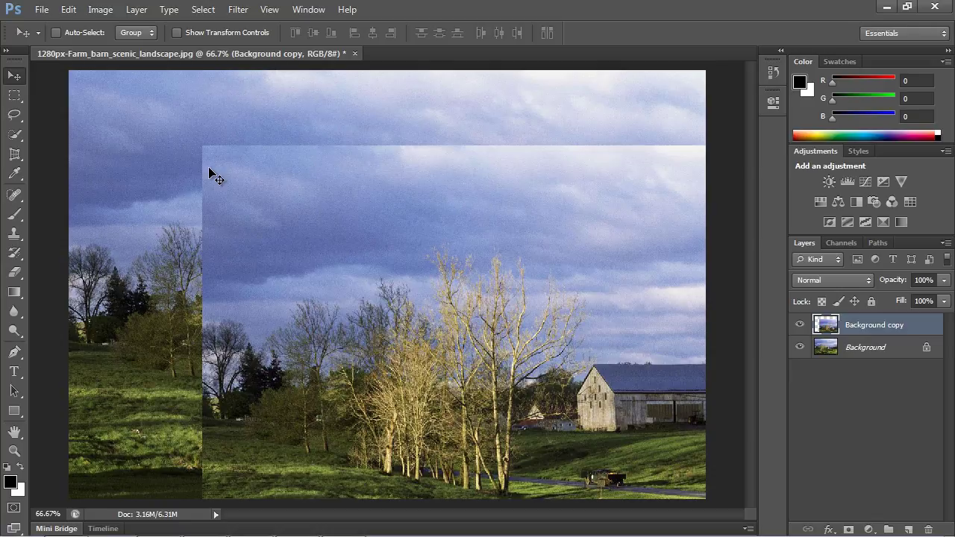
pyautogui.rightClick(250, 172)
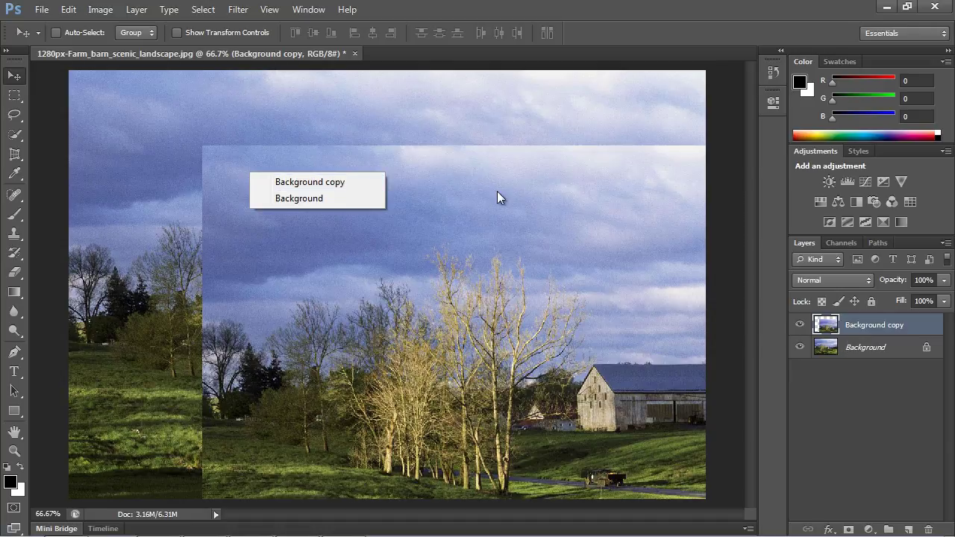
pyautogui.click(314, 200)
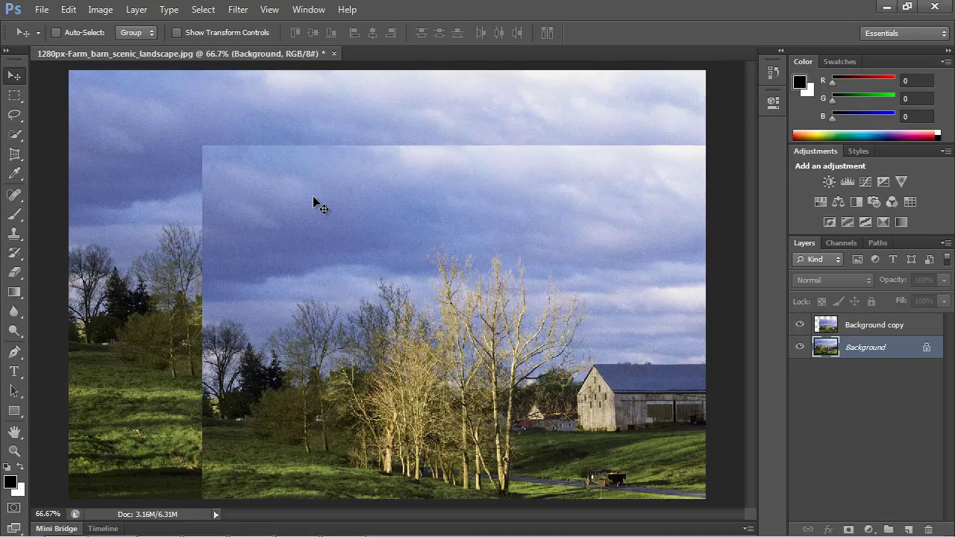
pyautogui.rightClick(313, 200)
pyautogui.click(334, 210)
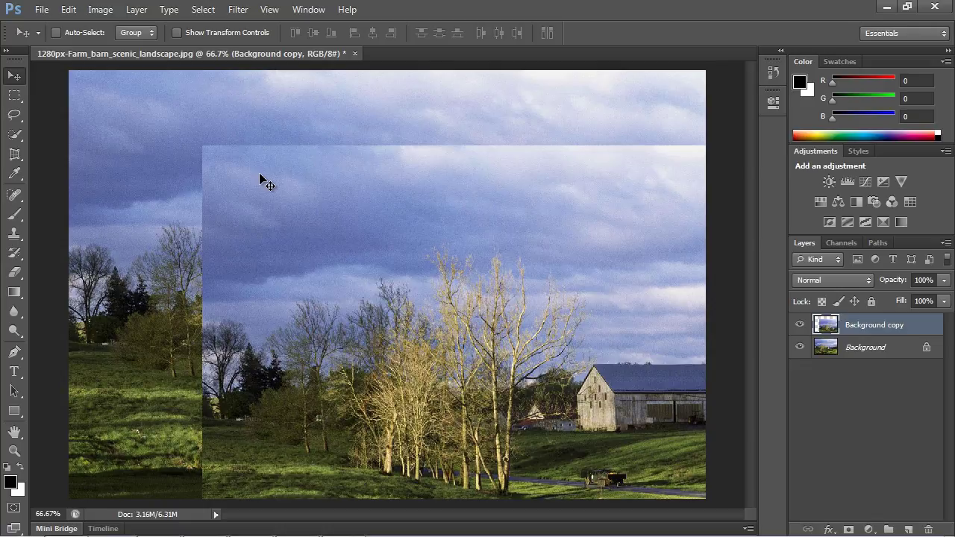
pyautogui.click(70, 9)
pyautogui.click(109, 25)
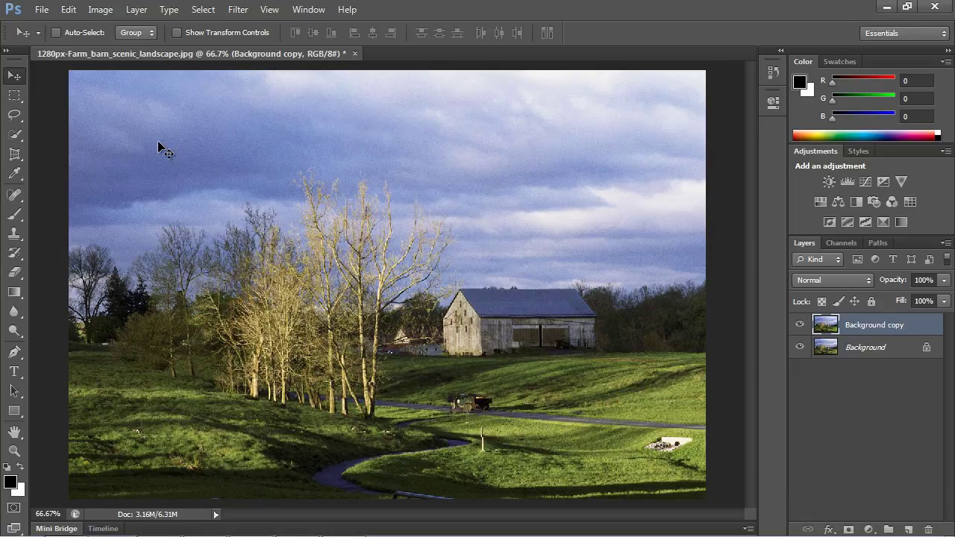
pyautogui.click(68, 10)
pyautogui.click(67, 9)
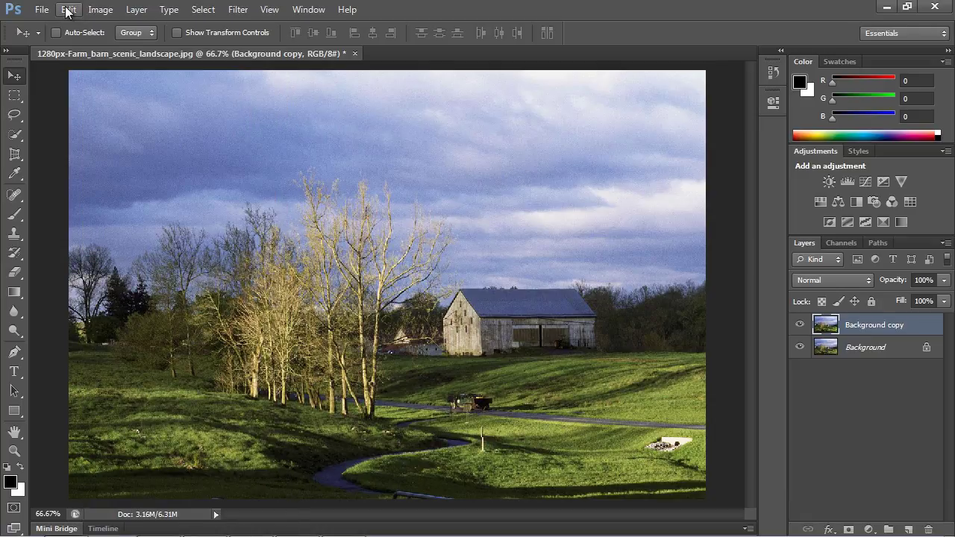
pyautogui.click(68, 10)
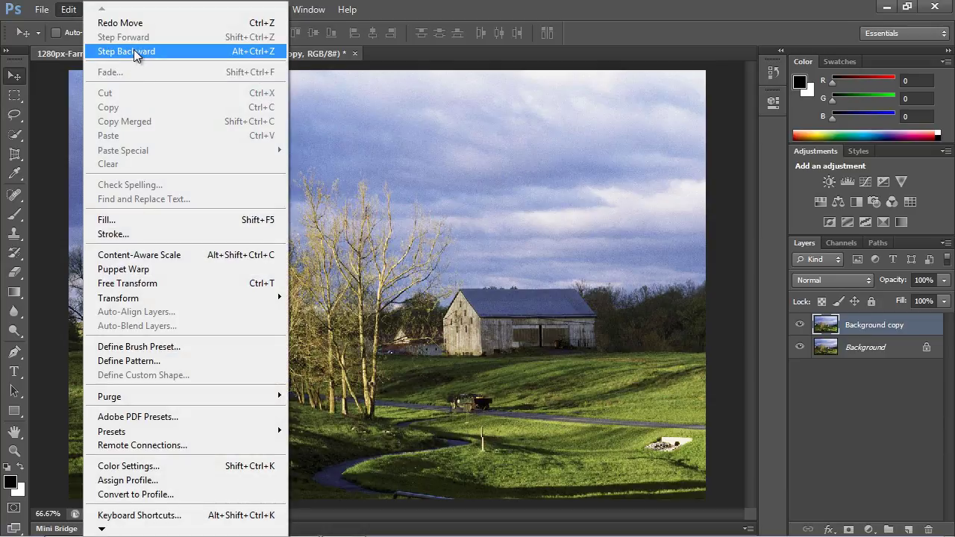
pyautogui.click(360, 174)
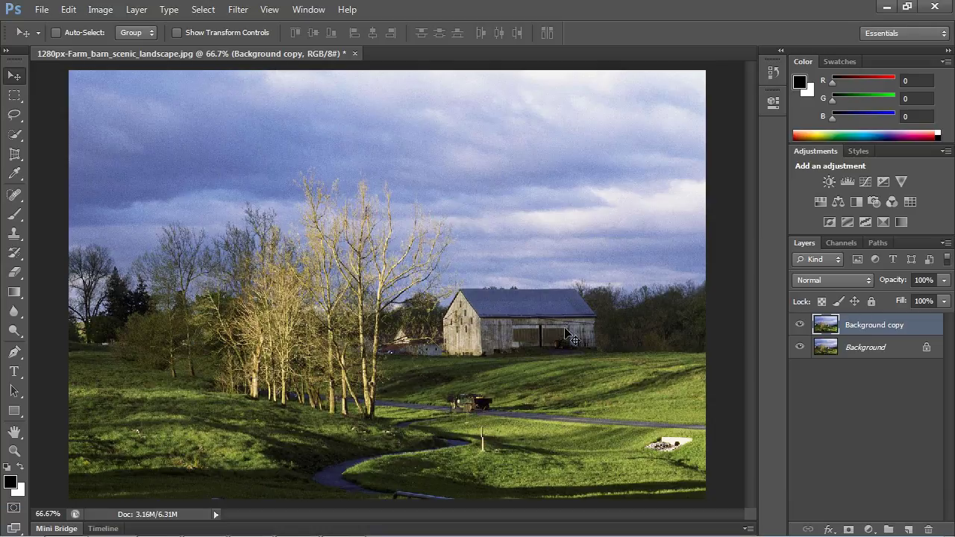
# Step: Delete the original locked Background layer, leaving only 'Background copy'
pyautogui.click(852, 353)
pyautogui.rightClick(852, 353)
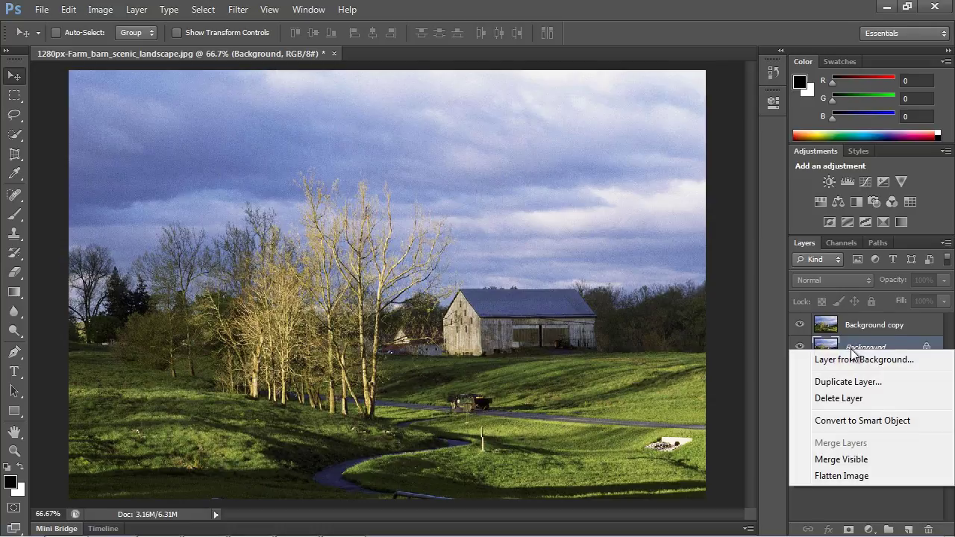
pyautogui.click(841, 398)
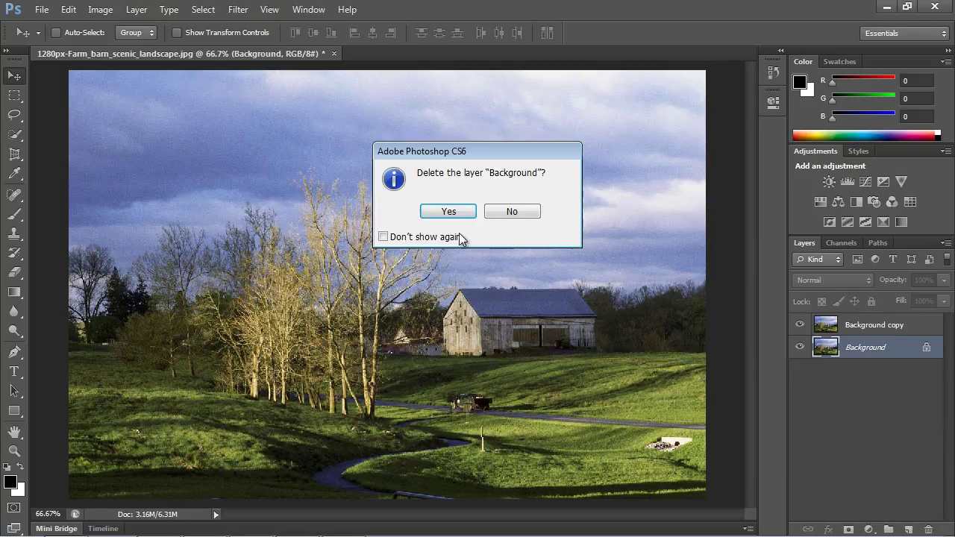
pyautogui.click(449, 213)
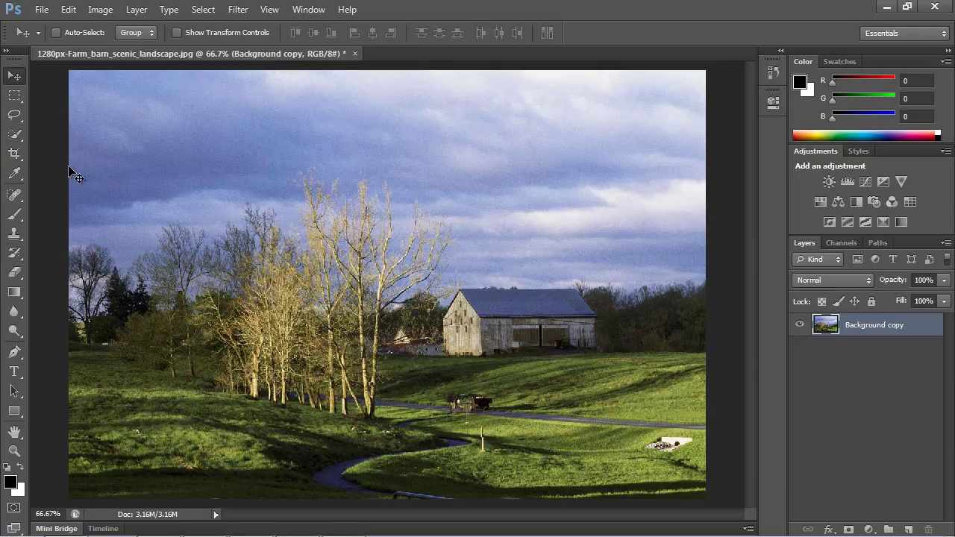
# Step: Crop the photo to a roughly square frame around the barn, shrinking it to 1.51M
pyautogui.click(15, 155)
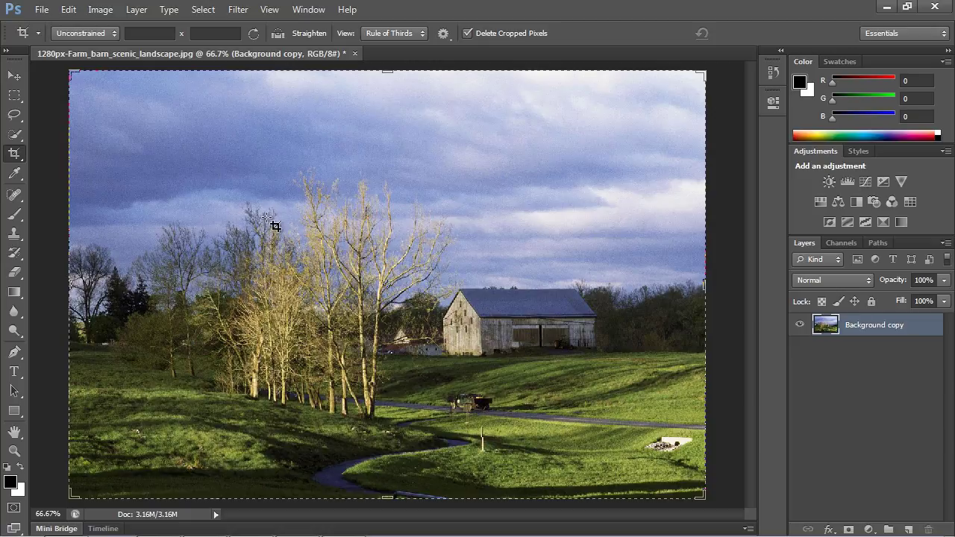
pyautogui.moveTo(74, 73); pyautogui.dragTo(209, 146)
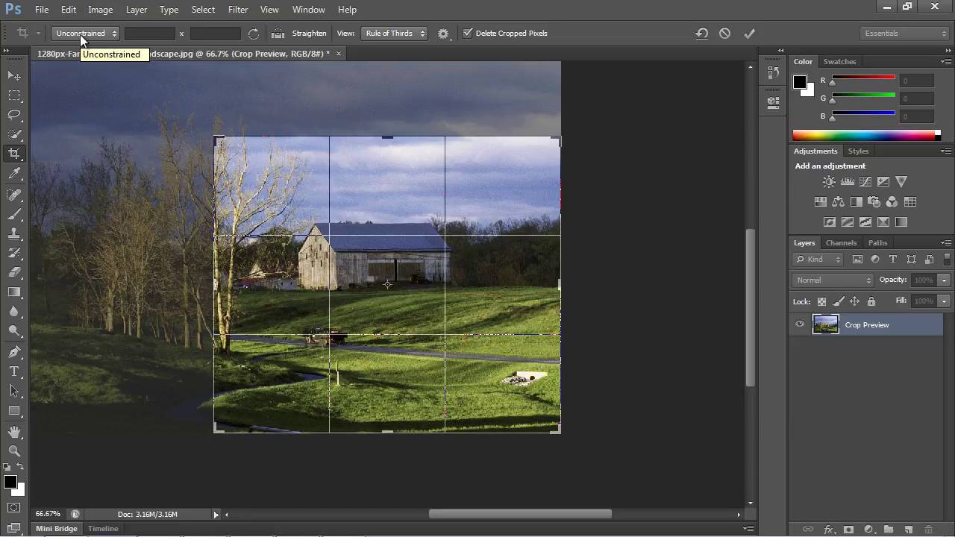
pyautogui.moveTo(216, 139); pyautogui.dragTo(212, 104)
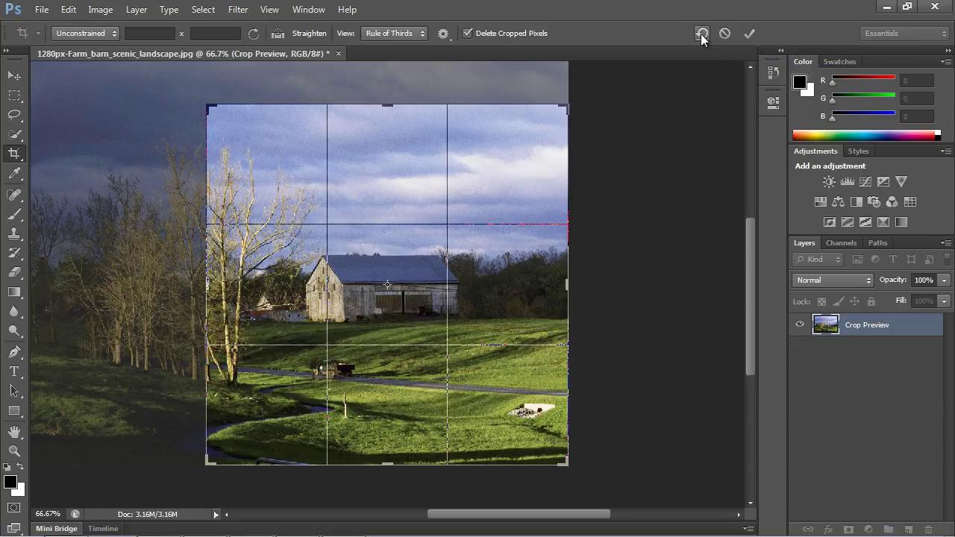
pyautogui.click(750, 34)
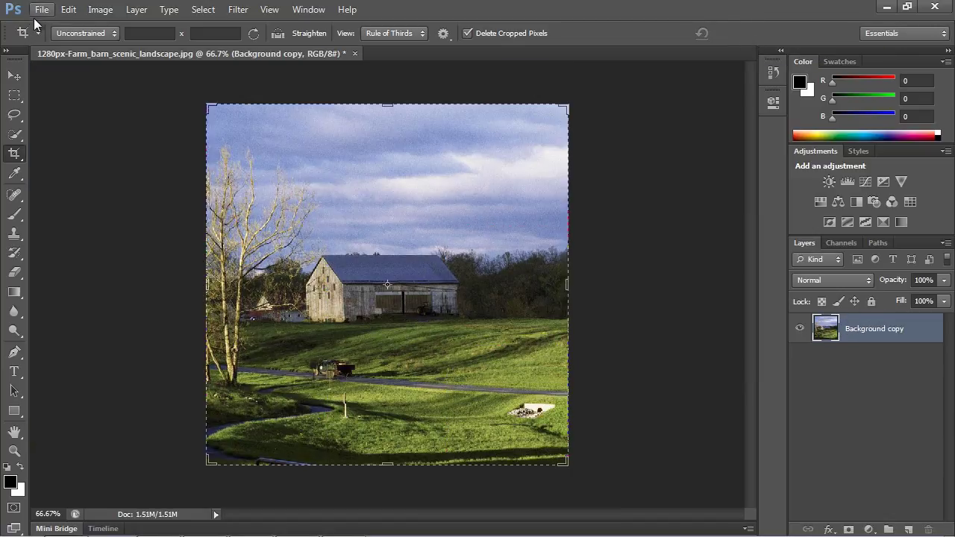
# Step: Undo the crop and recrop around the barn and trees using the Original Ratio preset
pyautogui.click(68, 12)
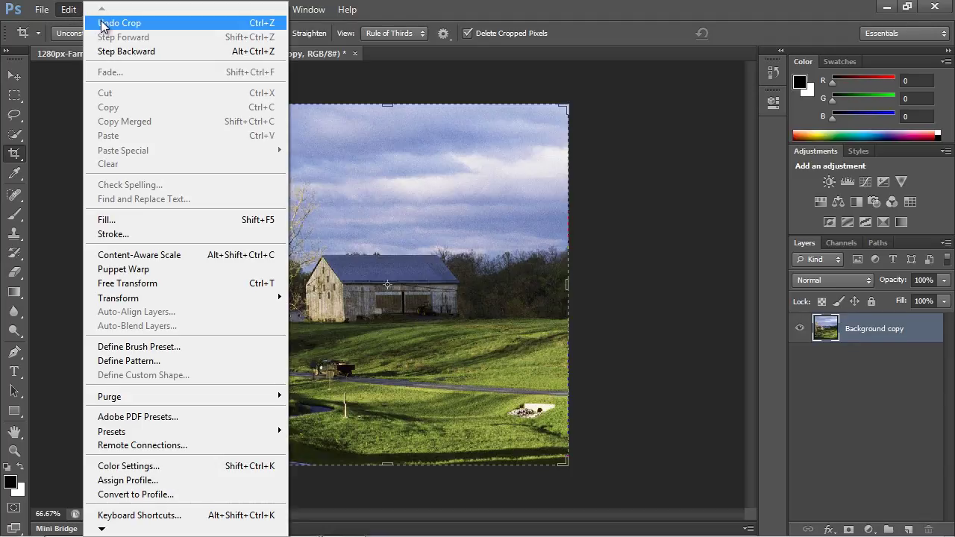
pyautogui.click(106, 24)
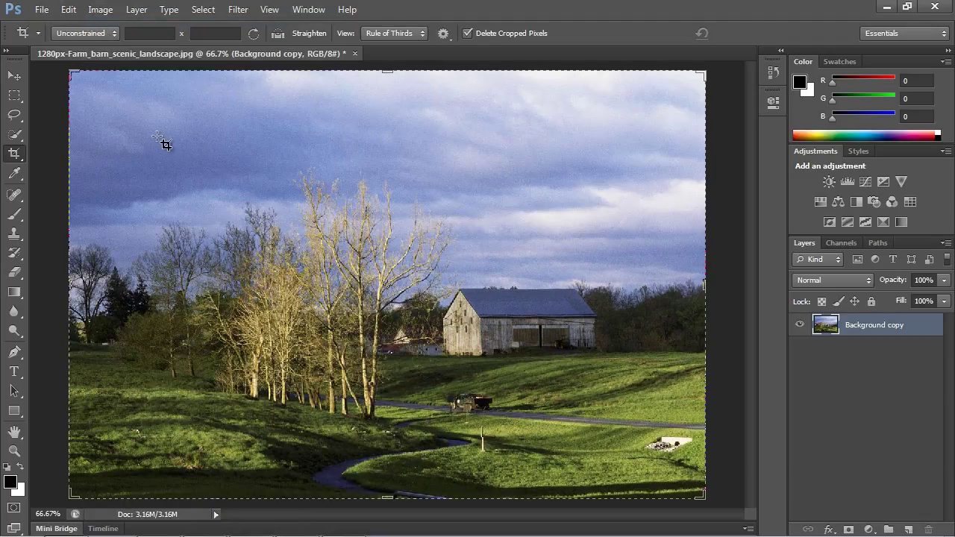
pyautogui.click(112, 33)
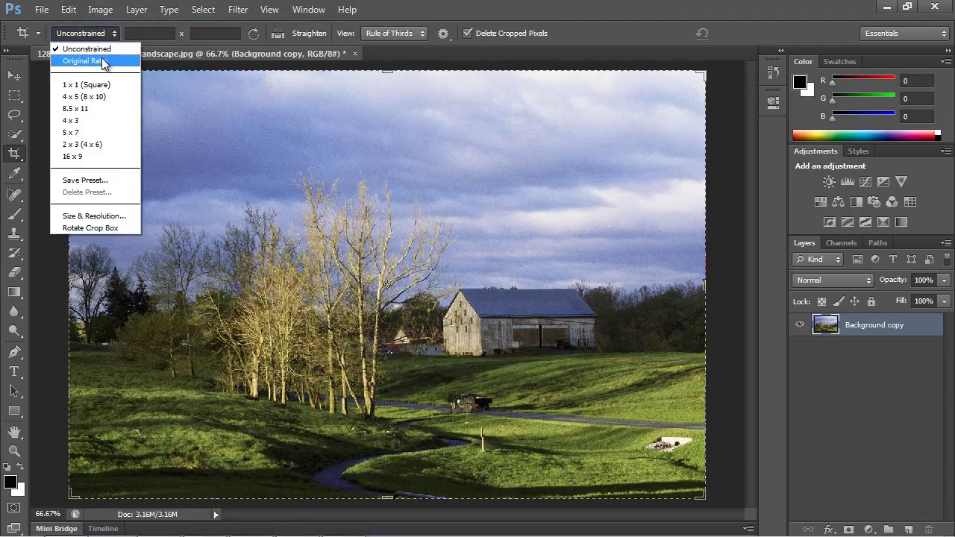
pyautogui.click(103, 61)
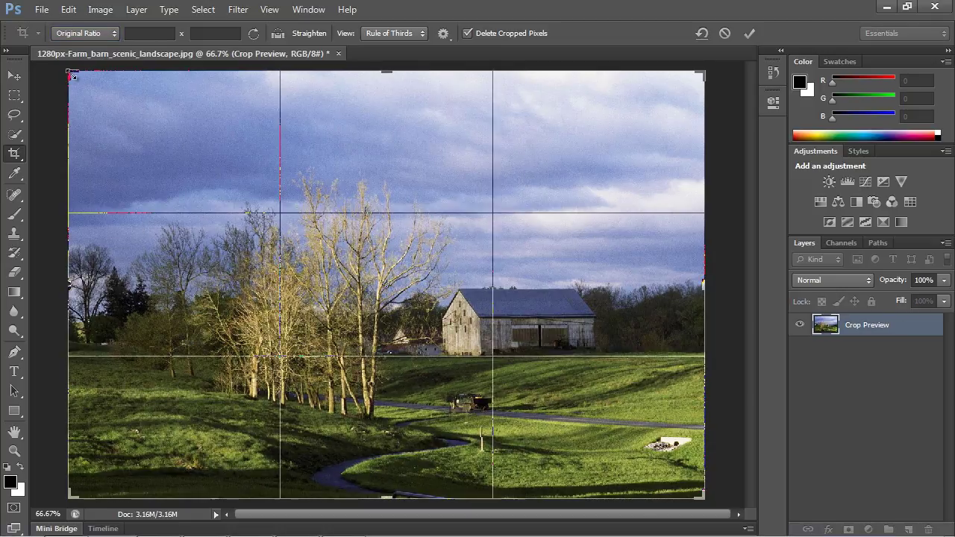
pyautogui.moveTo(70, 70); pyautogui.dragTo(181, 122)
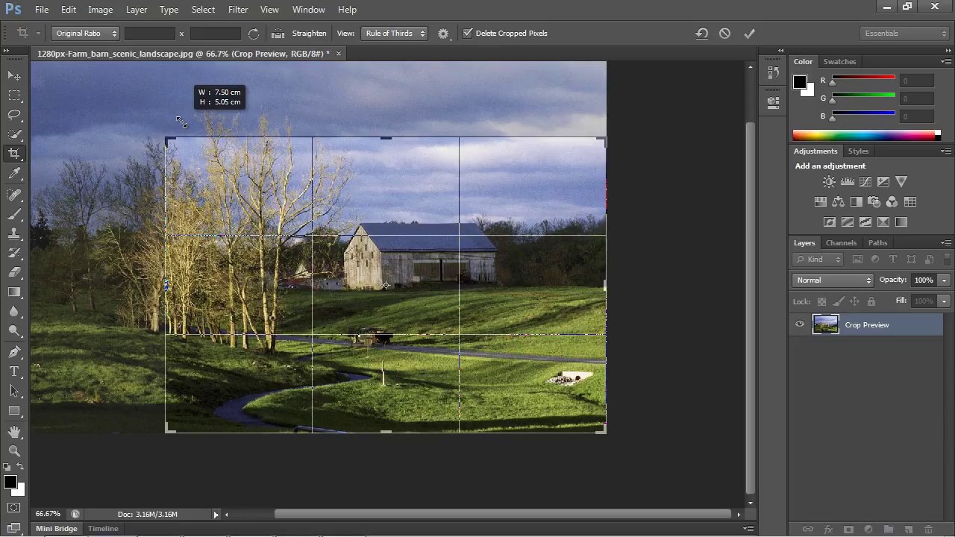
pyautogui.moveTo(182, 122); pyautogui.dragTo(185, 121)
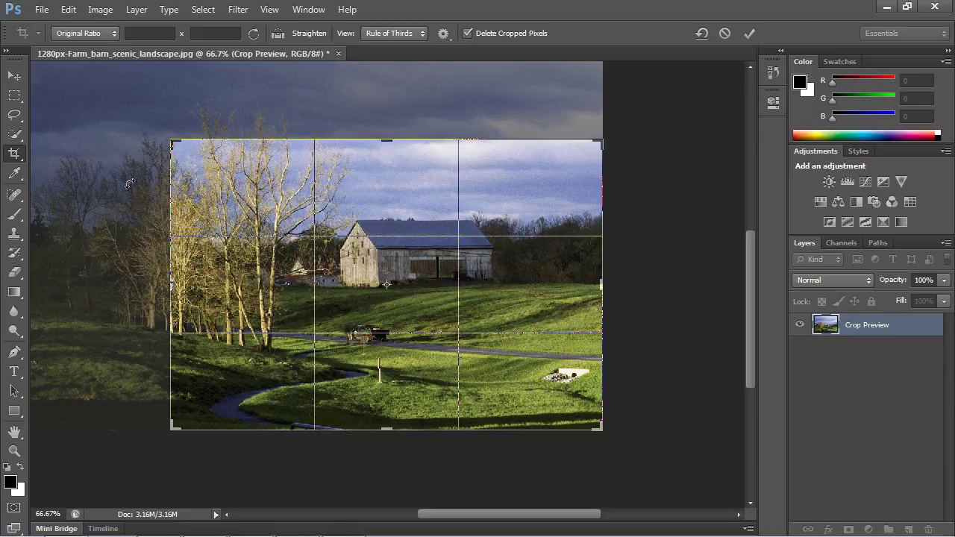
pyautogui.click(749, 34)
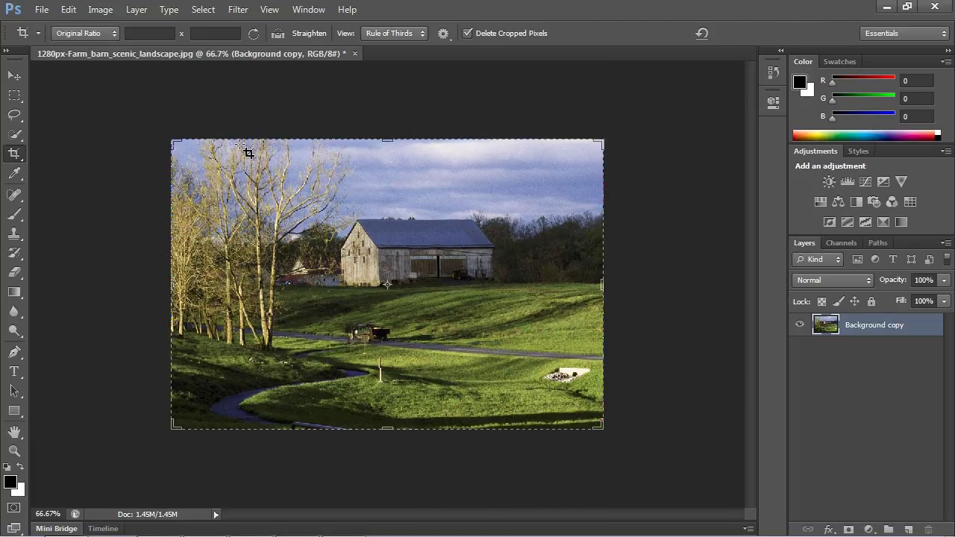
# Step: Undo the Original Ratio crop to restore the full 3.16M barn landscape
pyautogui.click(68, 10)
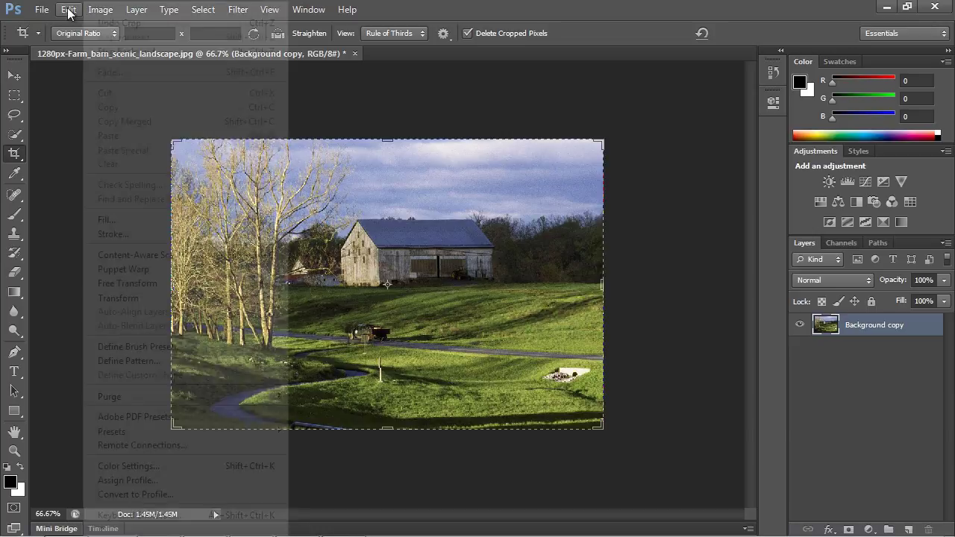
pyautogui.click(71, 22)
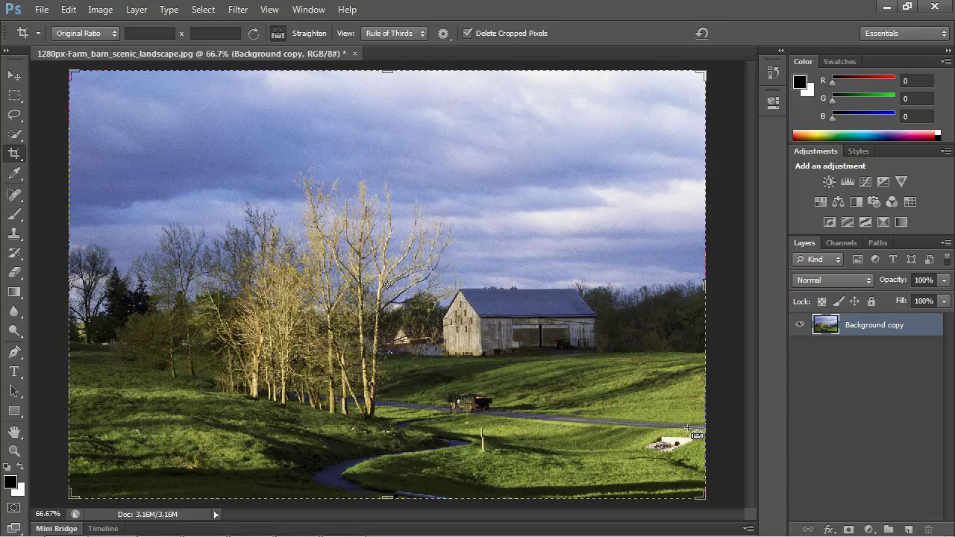
# Step: Rotate the crop -4.4° along the road, then straighten at 8.2° and commit
pyautogui.moveTo(687, 428); pyautogui.dragTo(343, 403)
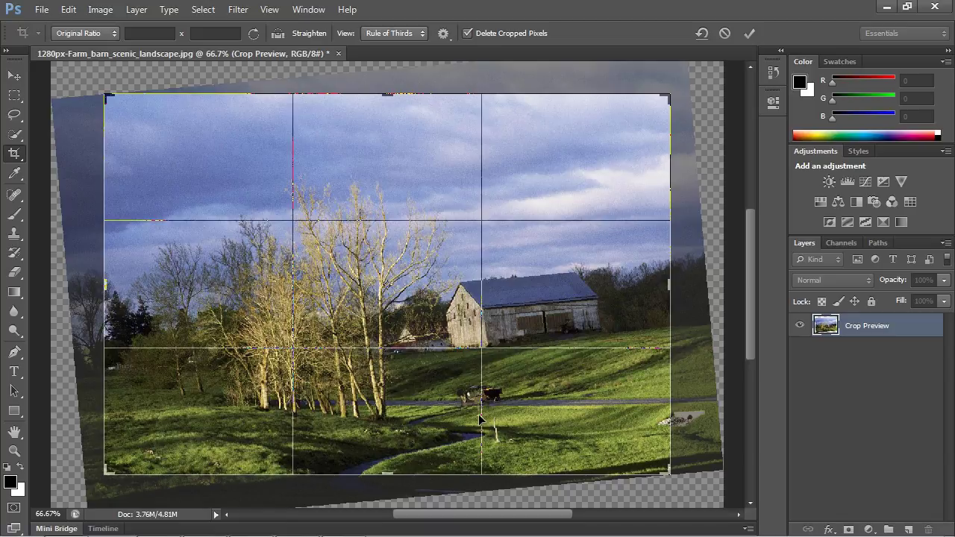
pyautogui.click(750, 32)
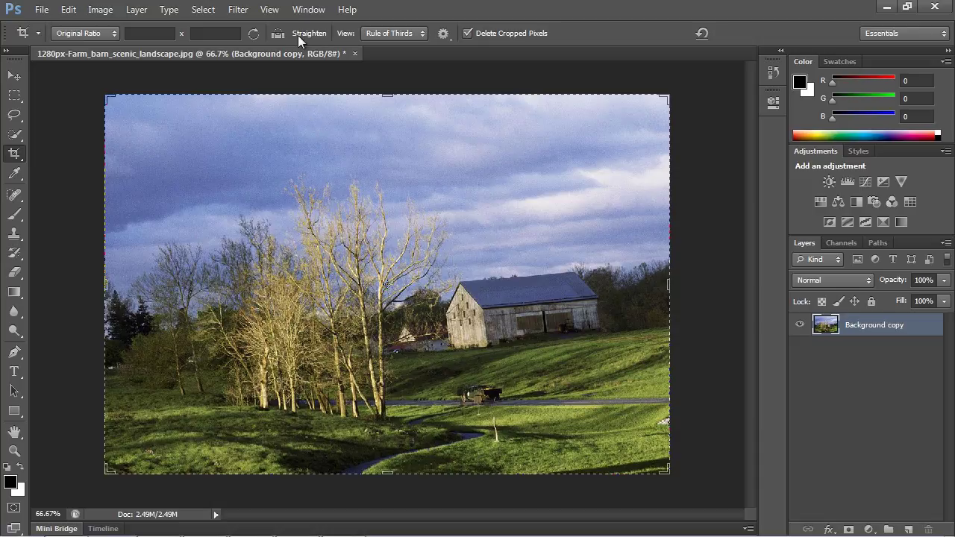
pyautogui.click(278, 33)
pyautogui.moveTo(486, 352); pyautogui.dragTo(612, 333)
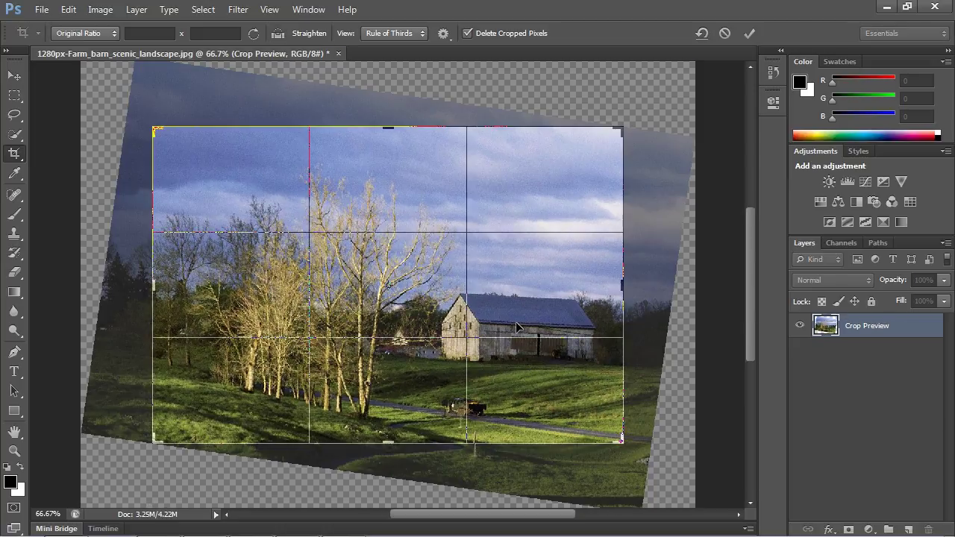
pyautogui.press('Return')
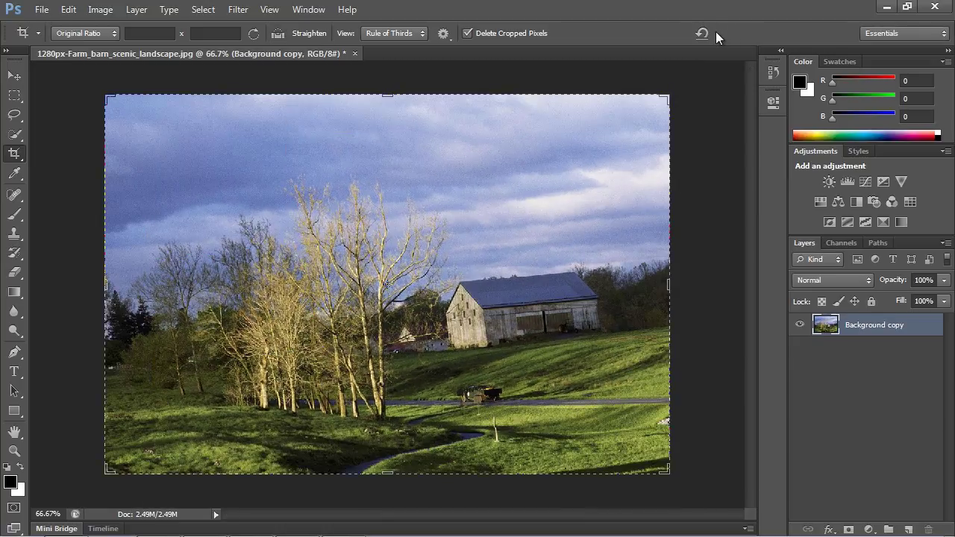